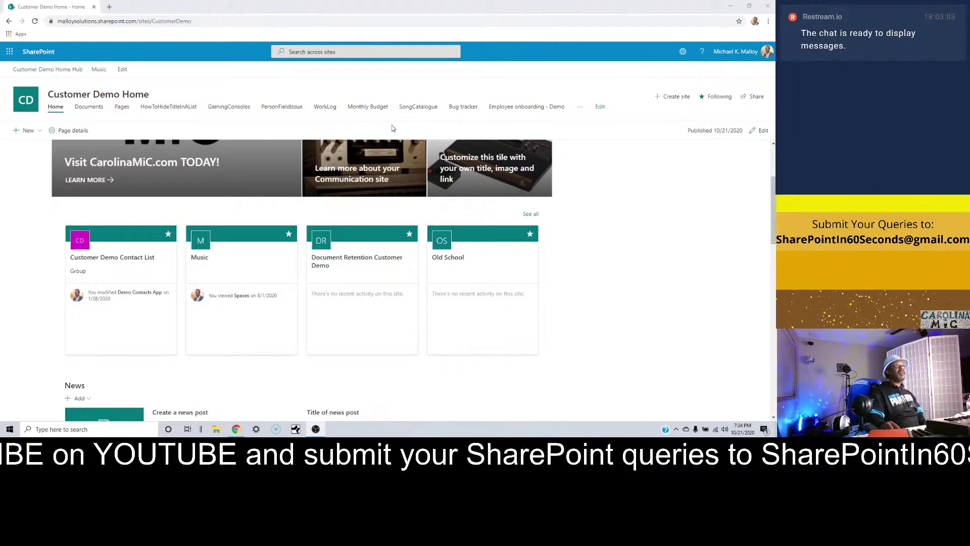
Step: Open the SongCatalogue list from the Customer Demo Home site's top navigation
click(418, 108)
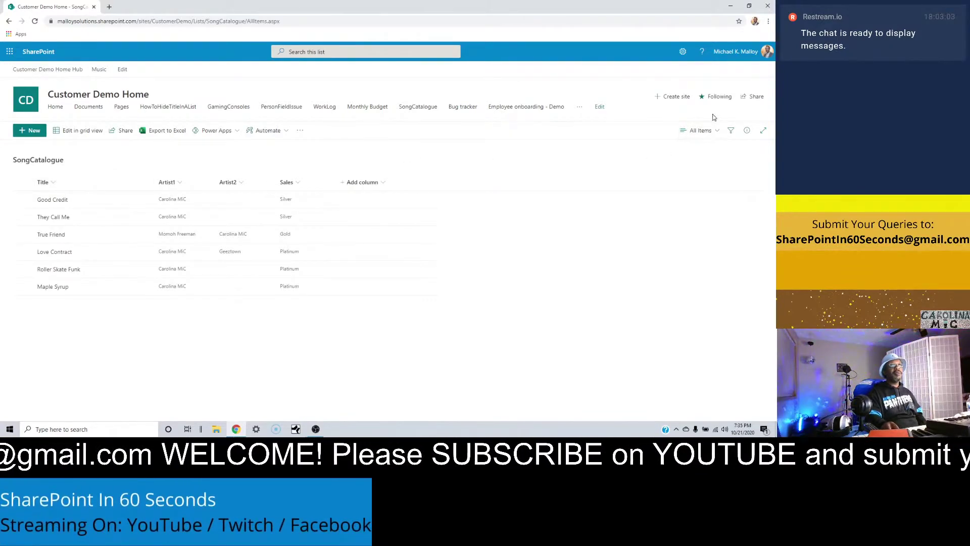
Step: In List settings, set the Title column's Require information to No, then return to SongCatalogue
click(683, 53)
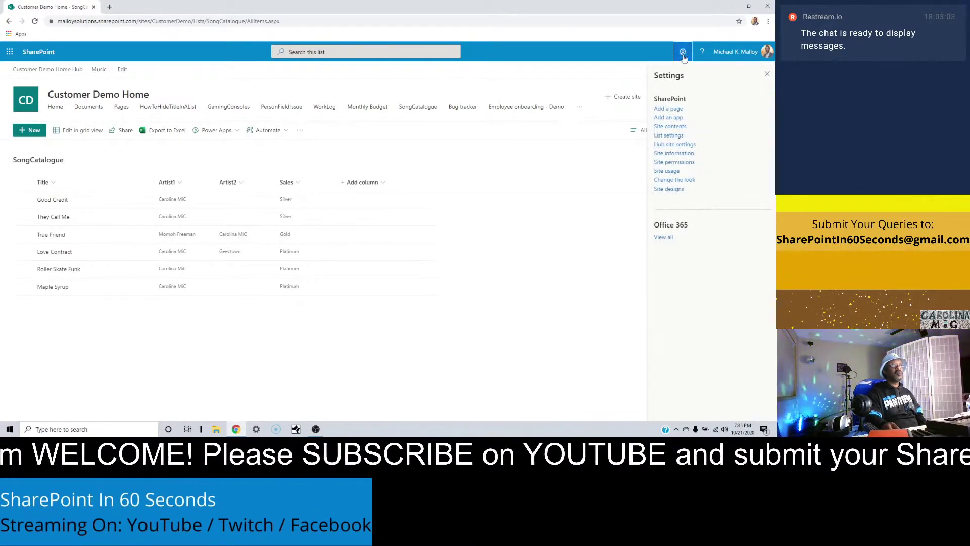
click(666, 136)
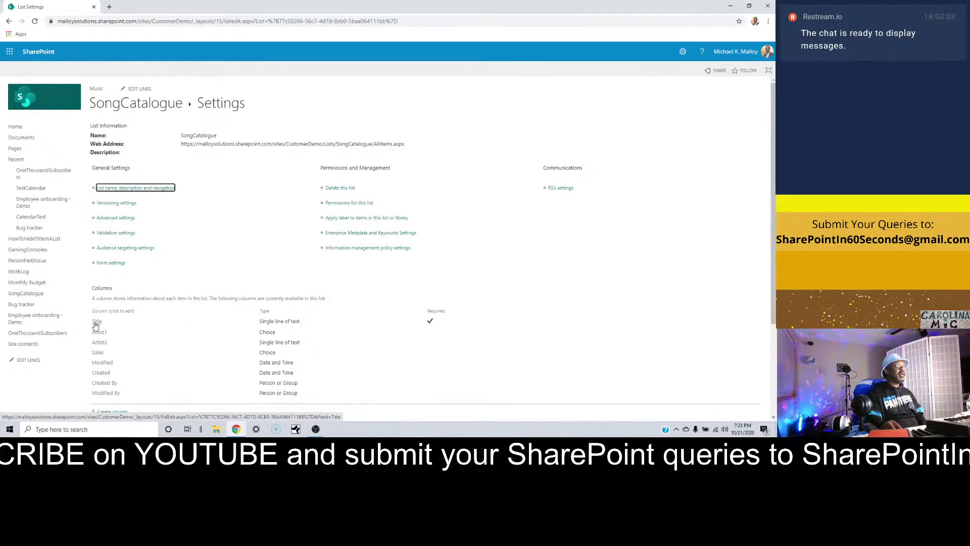
scroll(95, 326, down, 2)
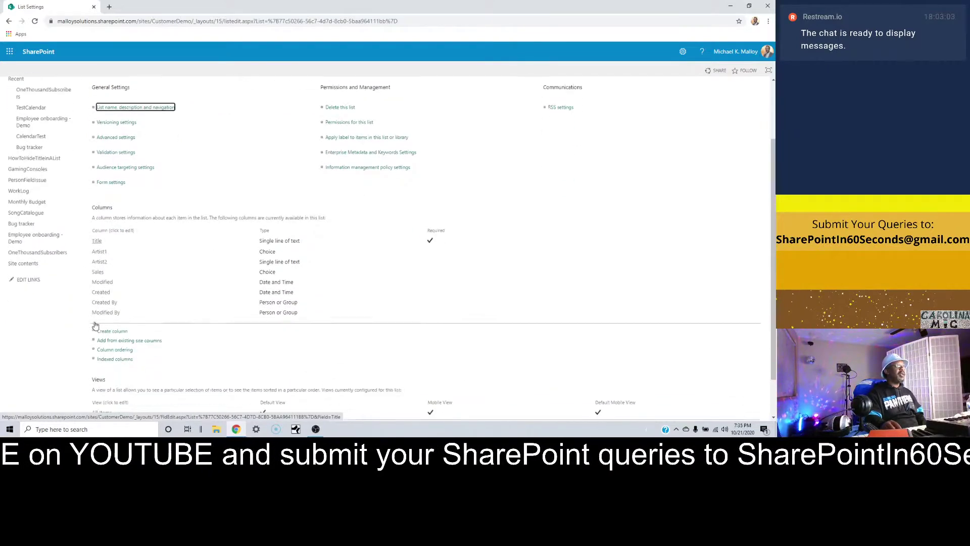
click(97, 243)
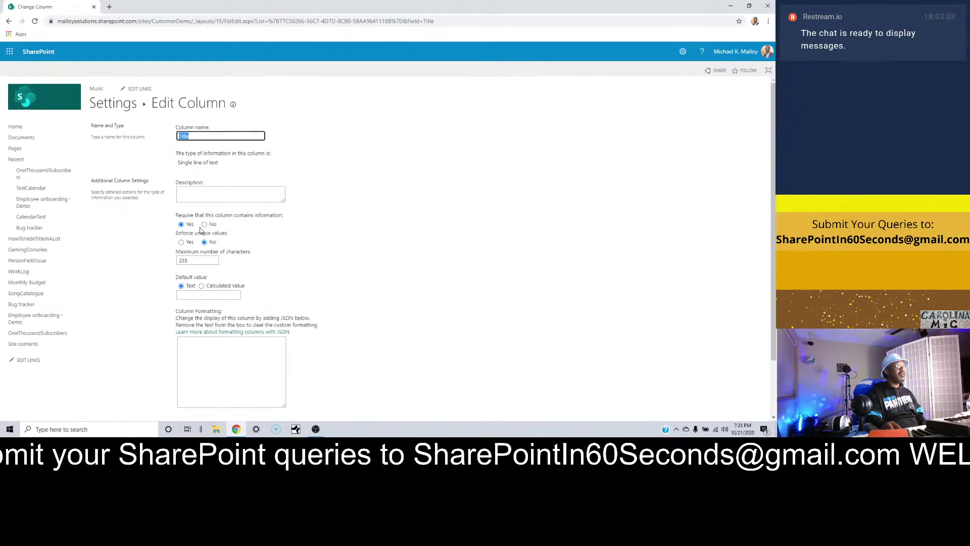
click(204, 224)
scroll(317, 287, down, 2)
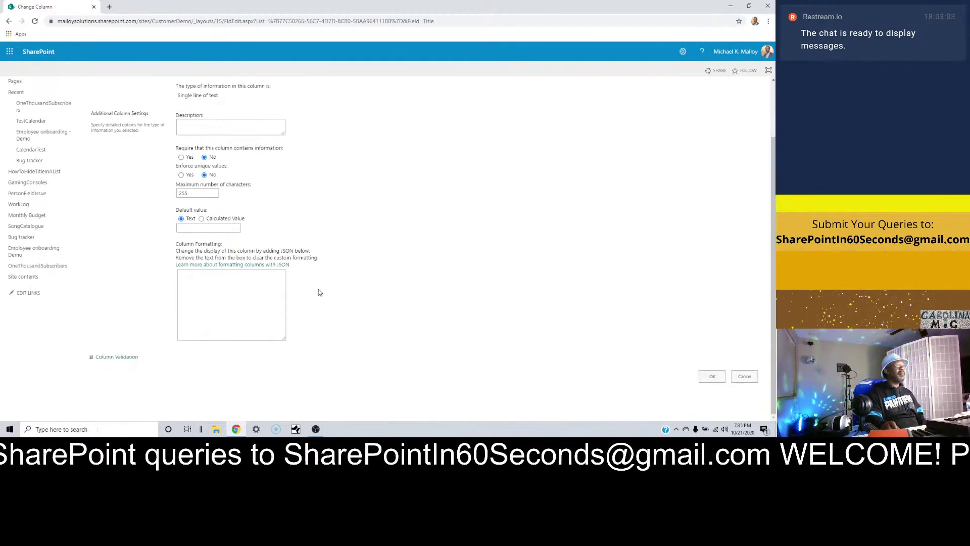
click(712, 376)
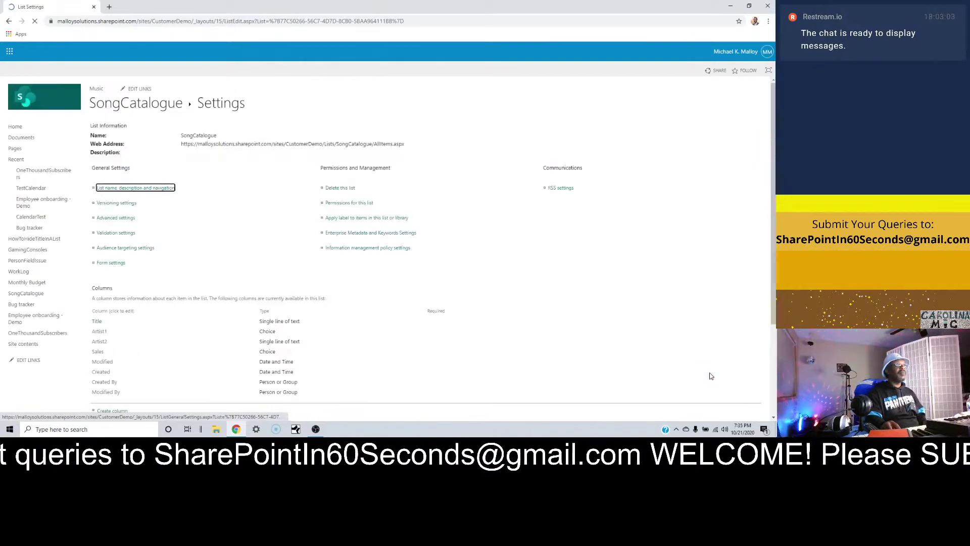
click(138, 104)
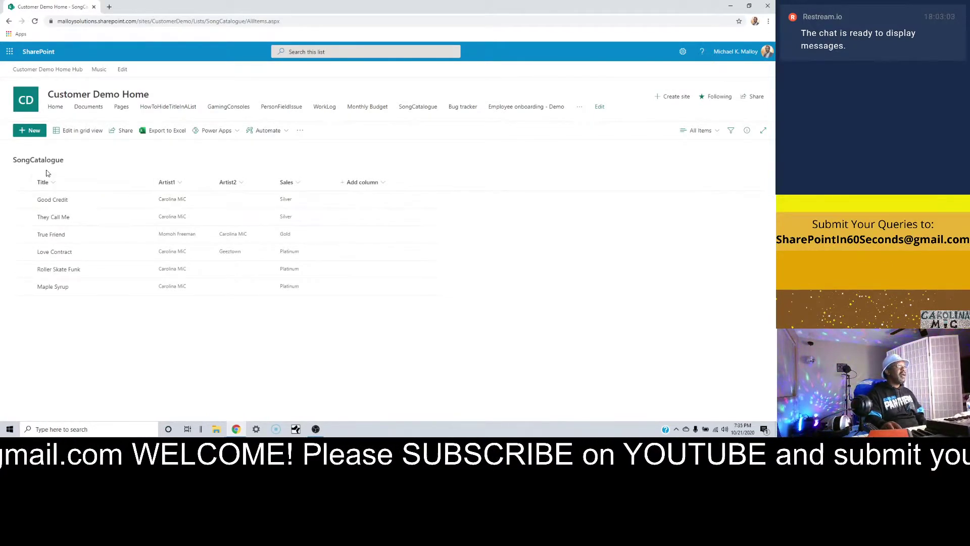
Step: Uncheck Title in the new-item form's Edit columns panel and save
click(30, 131)
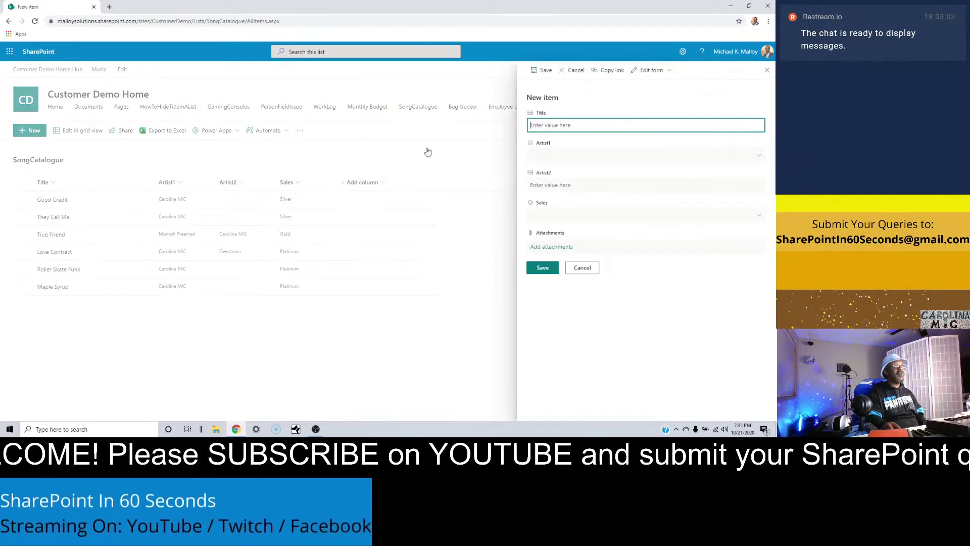
click(662, 74)
click(645, 87)
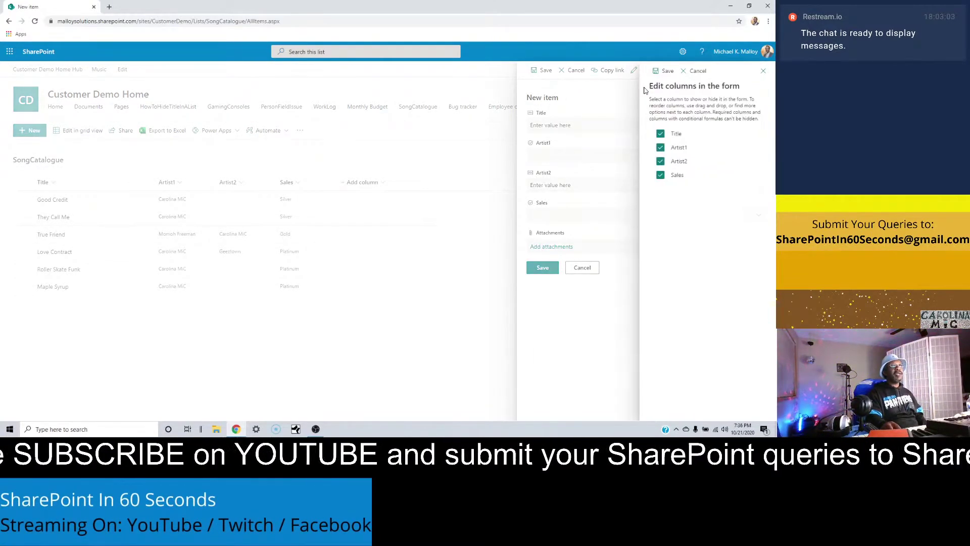
click(661, 134)
click(663, 72)
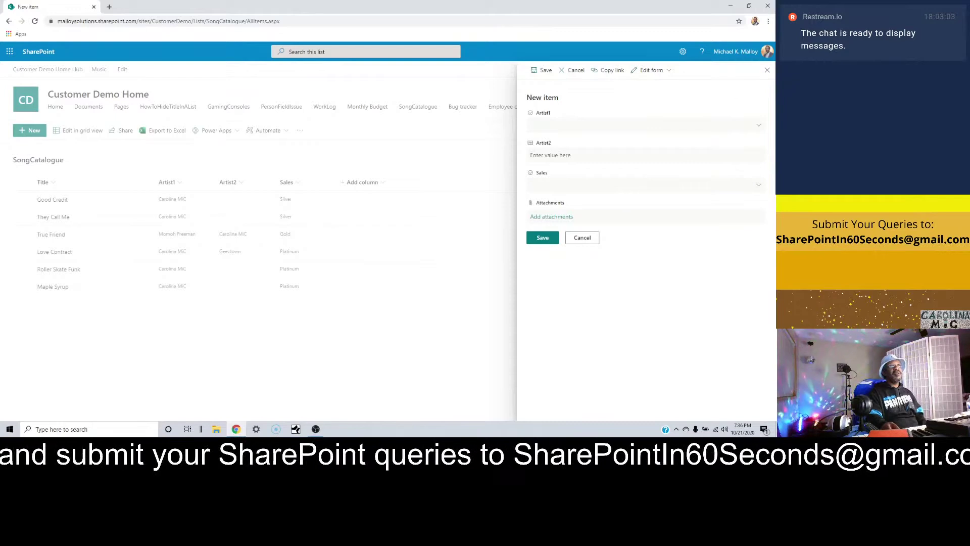
Step: Close and reopen the new-item form to confirm Title is gone, then cancel it
click(767, 70)
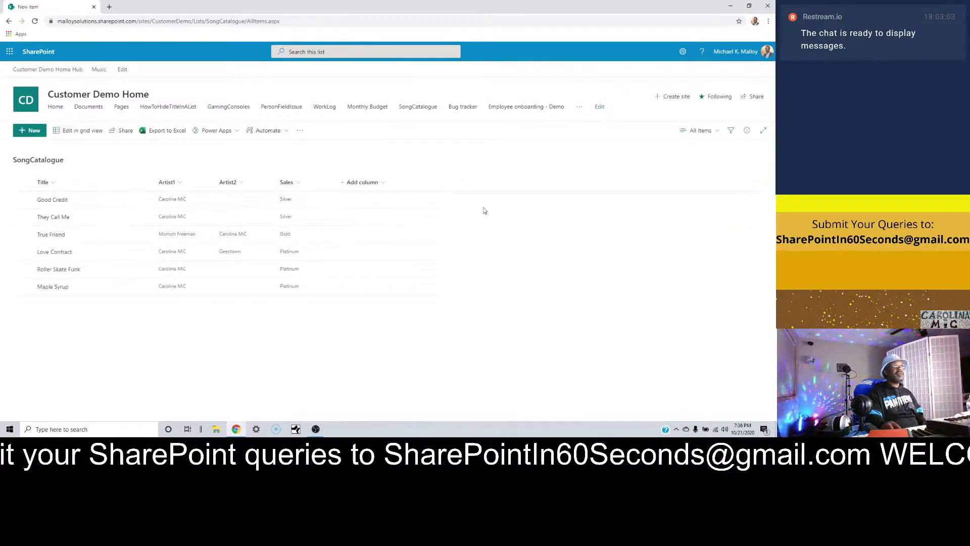
click(31, 130)
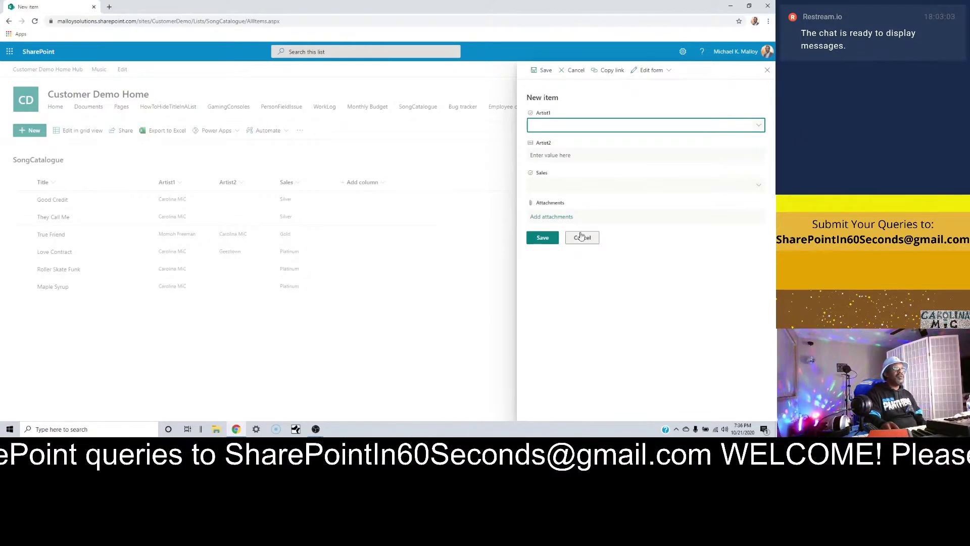
click(575, 240)
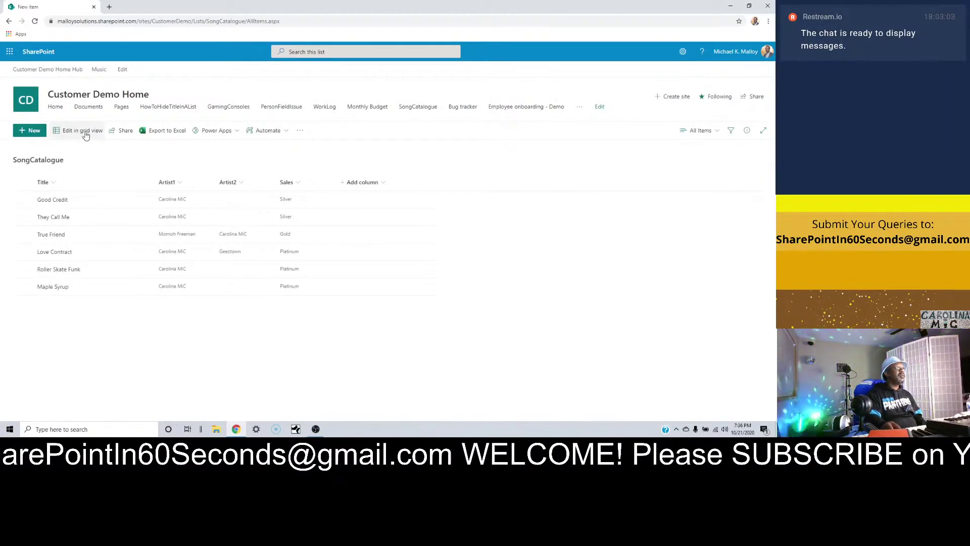
Step: In the new-item form's Edit columns, re-check Title, drag it to the top, and close the panel
click(30, 131)
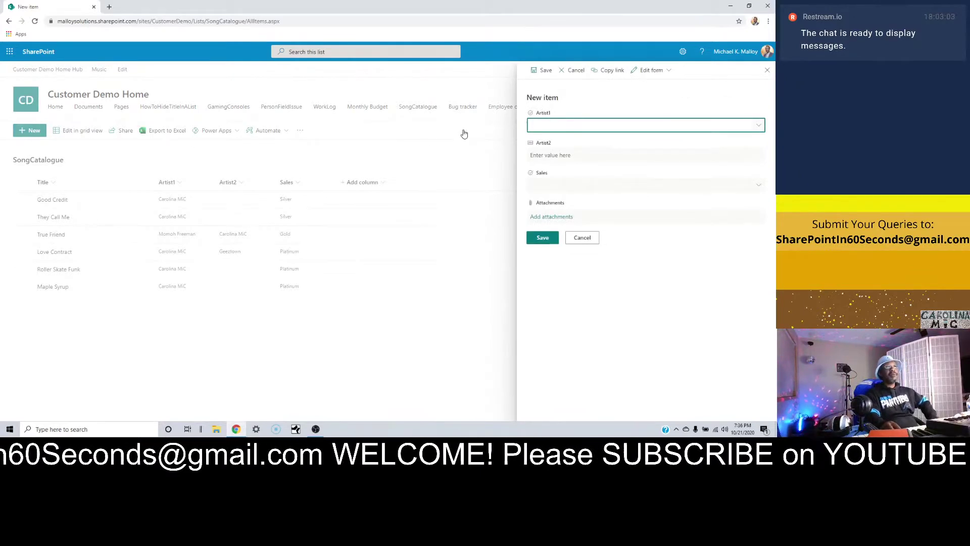
click(648, 71)
click(642, 87)
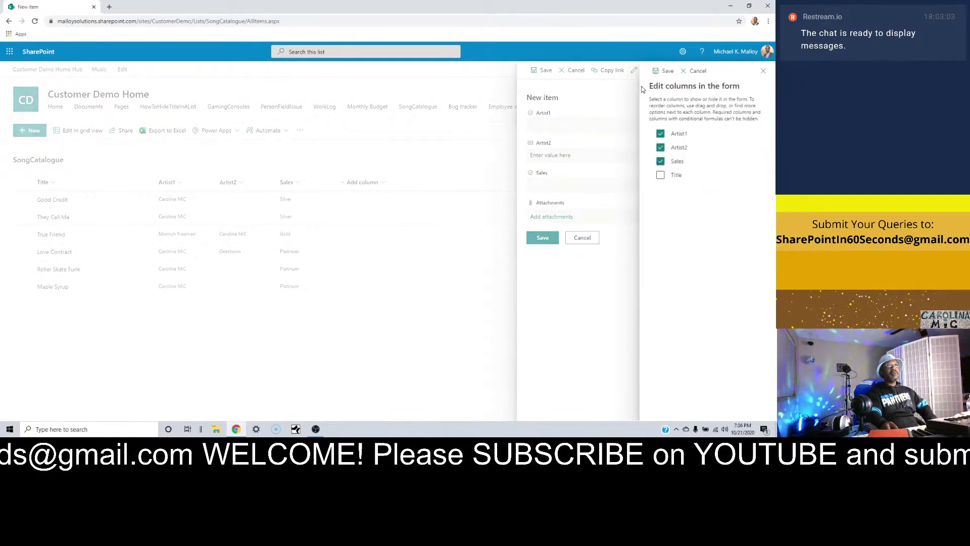
click(661, 175)
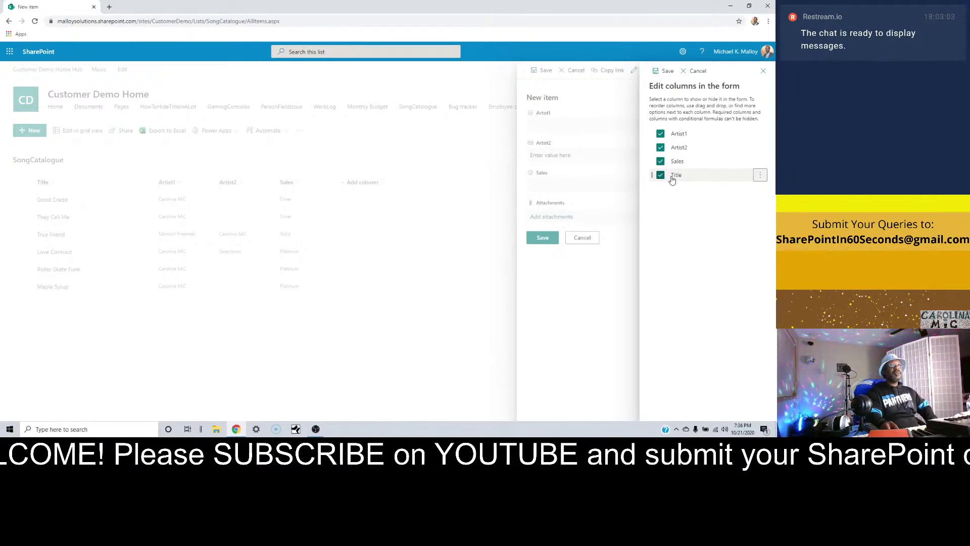
drag(672, 181, 676, 135)
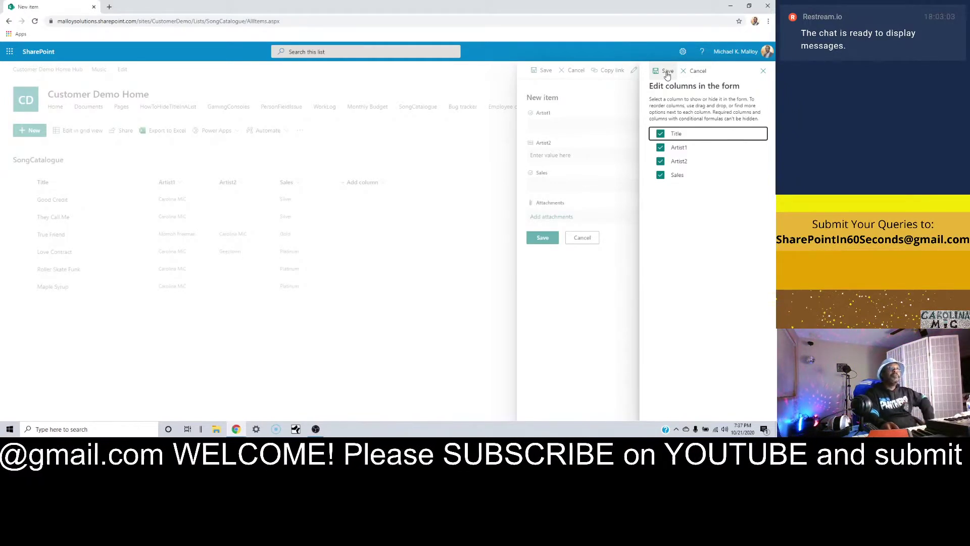
click(696, 71)
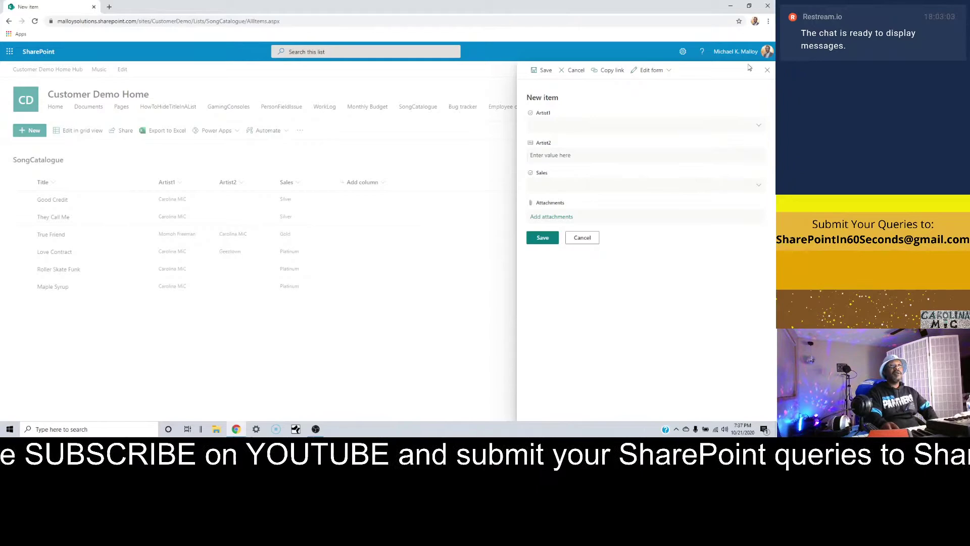
Step: Close the New item panel to return to the six-song SongCatalogue list
click(767, 72)
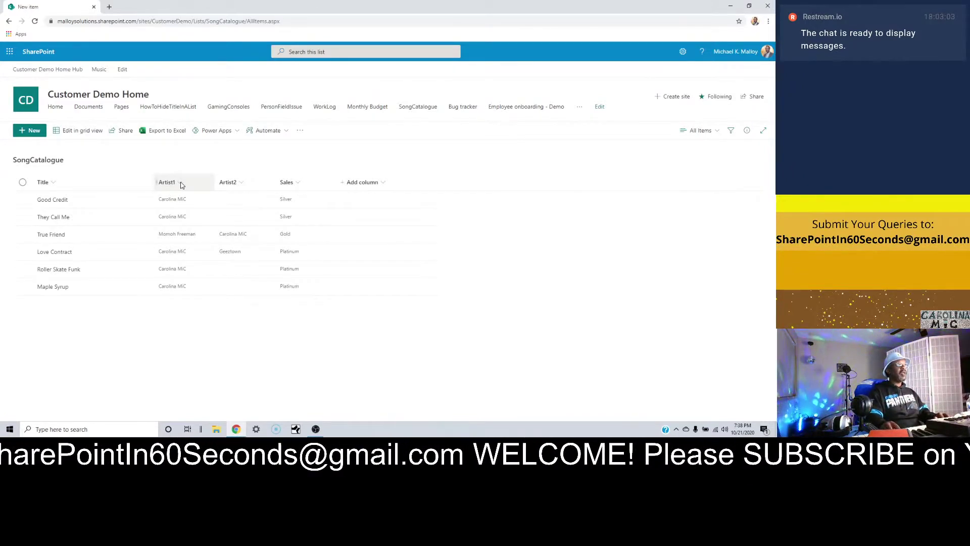
Step: Open the Artist1 column's edit panel and change its name to 'Artist One'
click(181, 184)
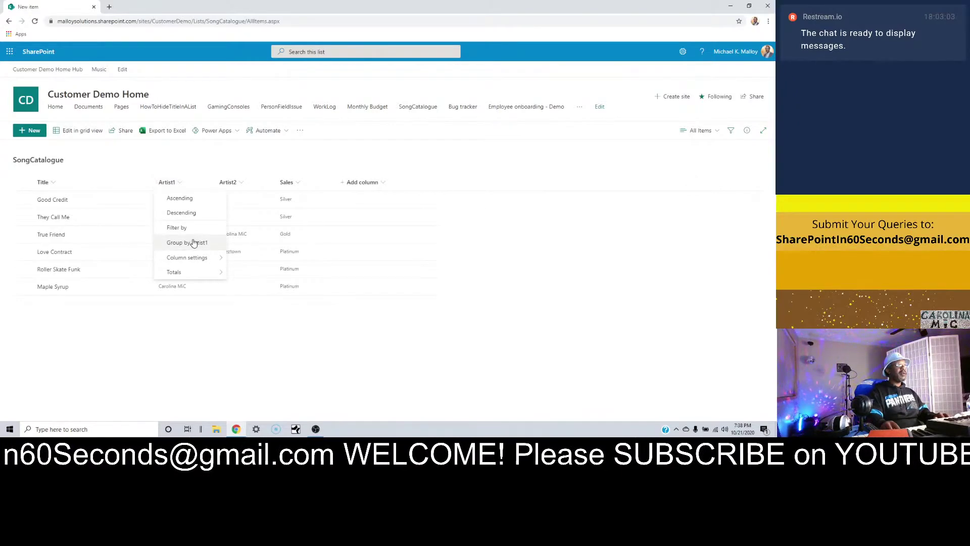
mouse_move(197, 259)
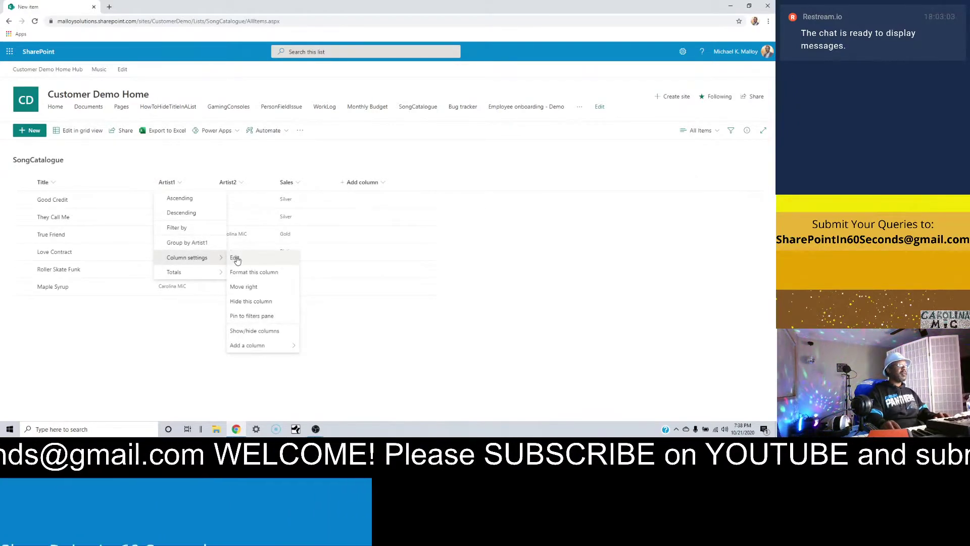
click(235, 258)
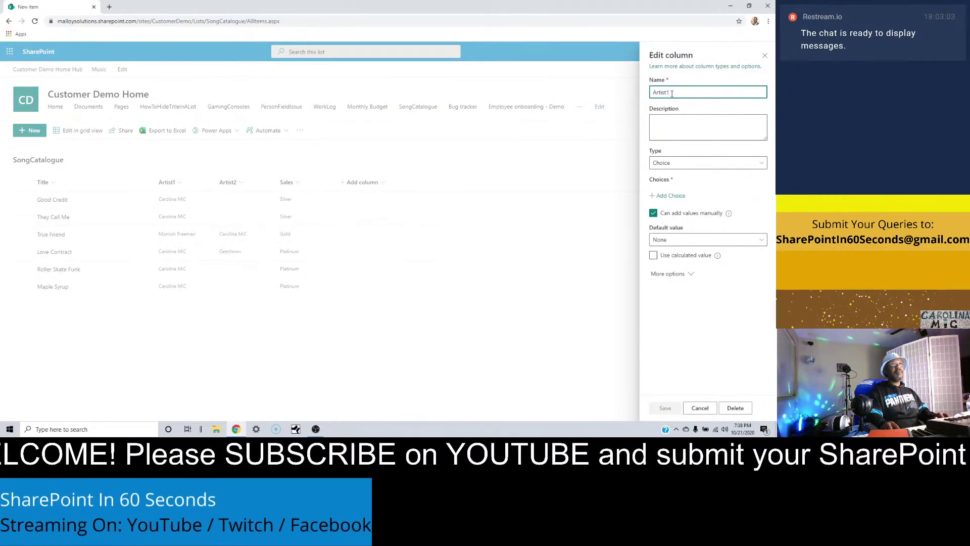
double_click(672, 93)
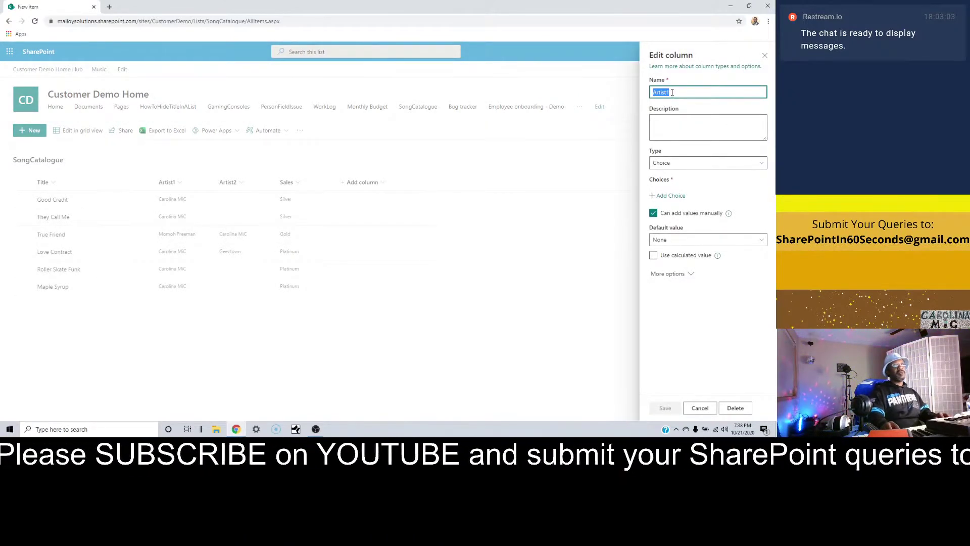
click(671, 93)
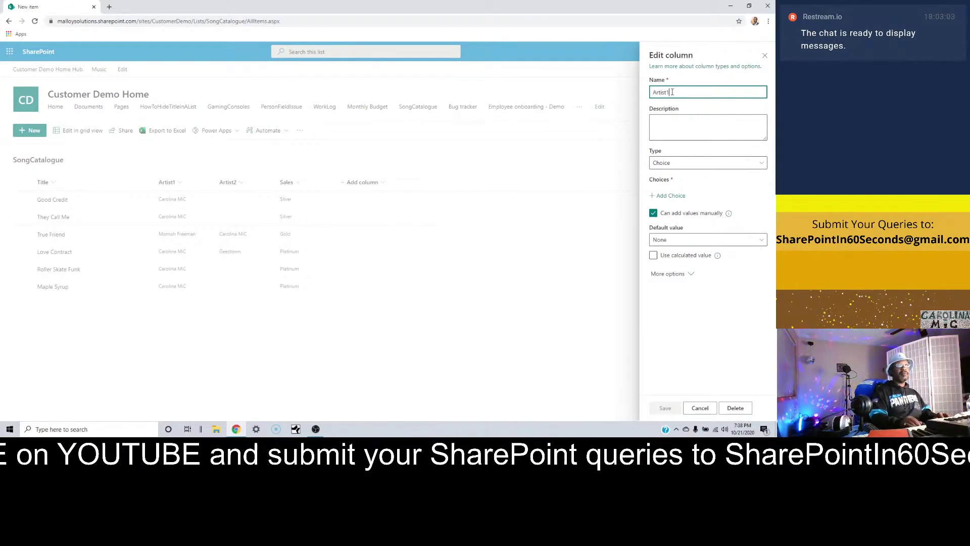
key(BackSpace)
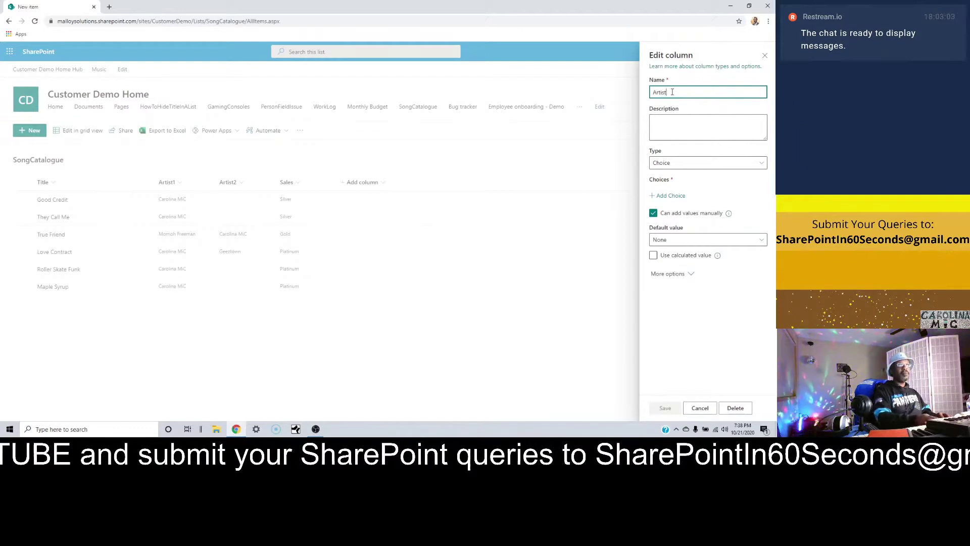
text(One)
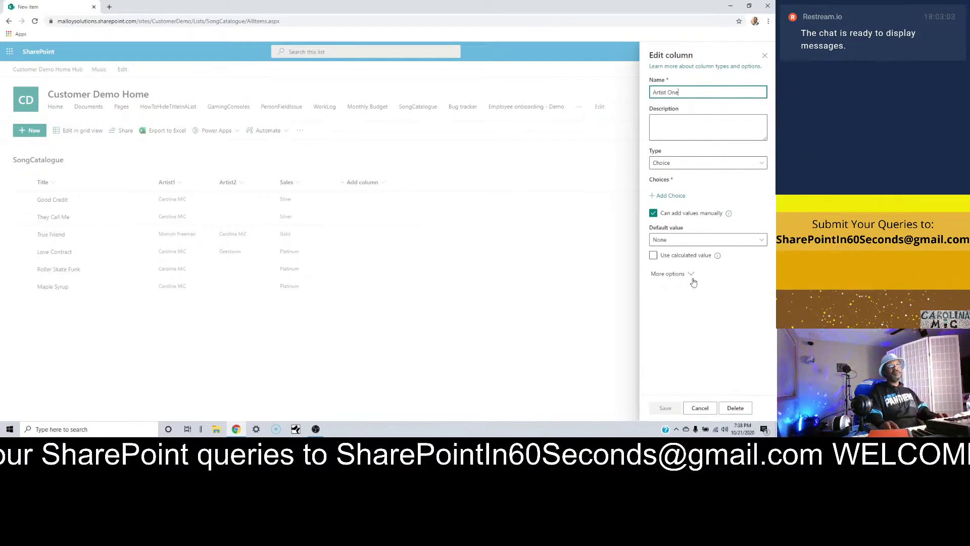
click(700, 375)
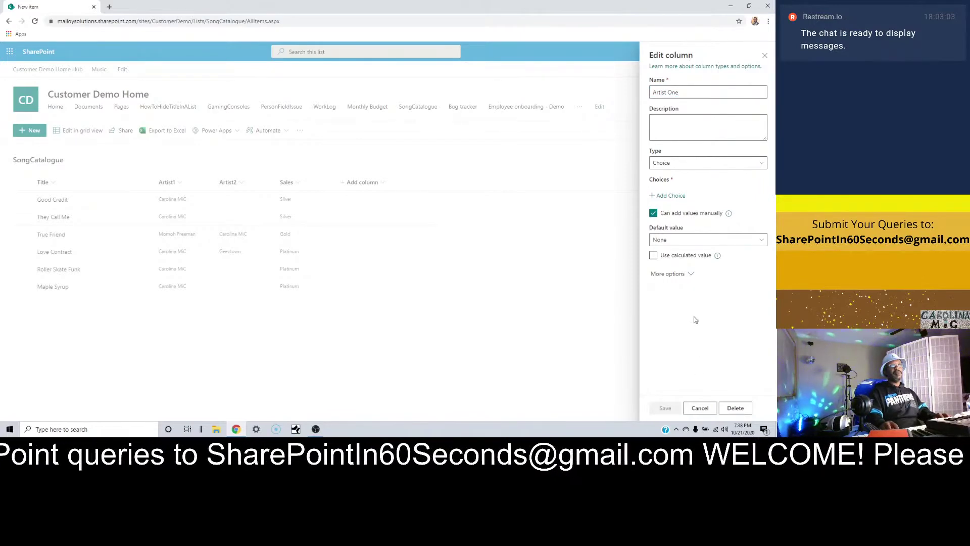
Step: Click into the description, then start deleting 'One' from the column name again
click(668, 127)
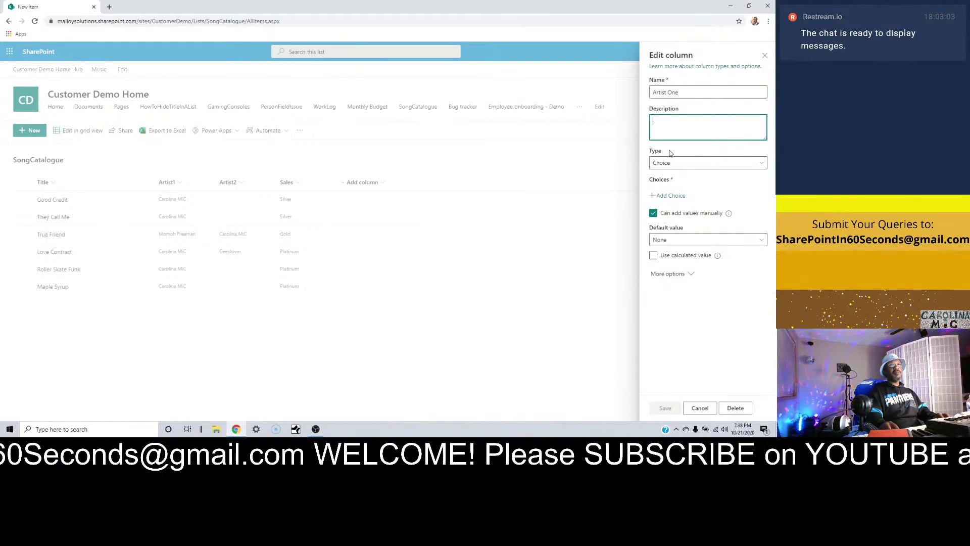
click(673, 356)
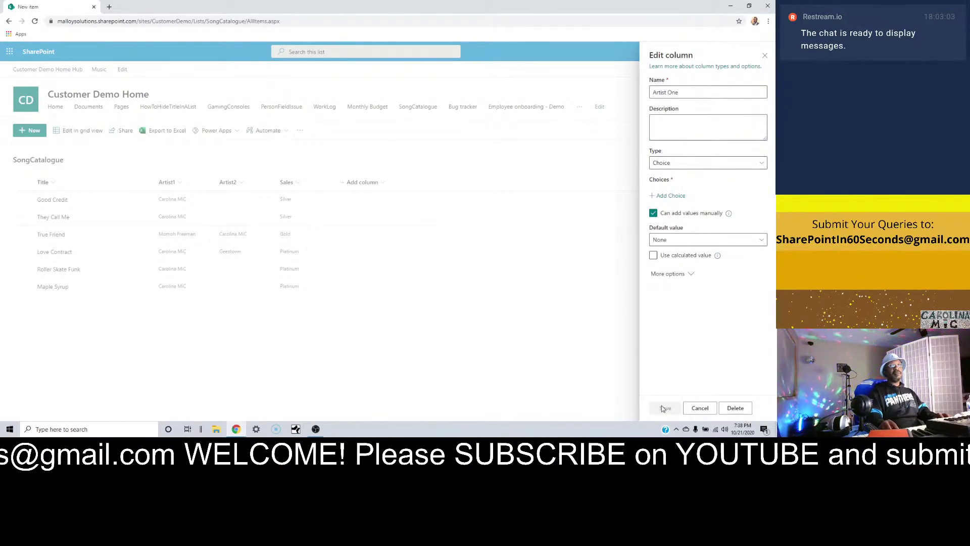
click(690, 94)
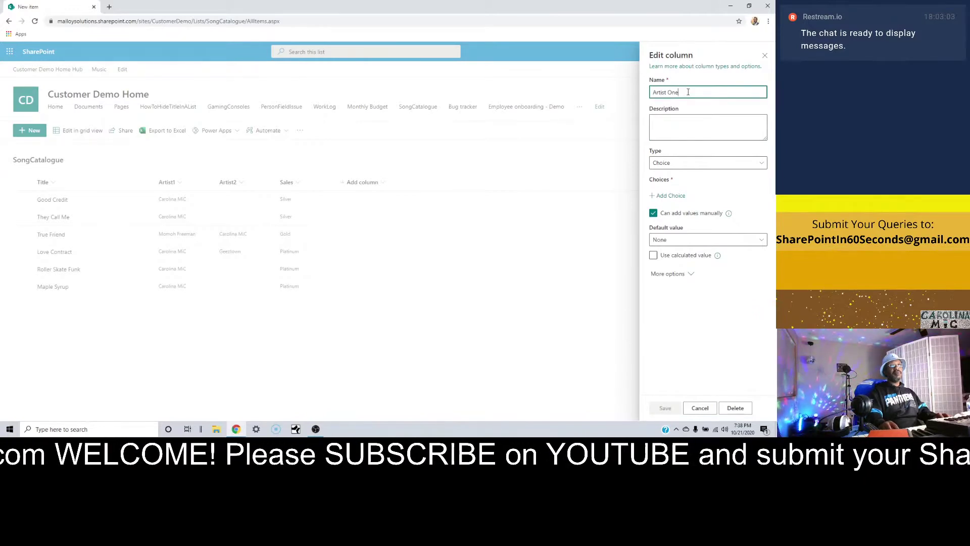
key(BackSpace)
key(BackSpace)
key(BackSpace)
key(BackSpace)
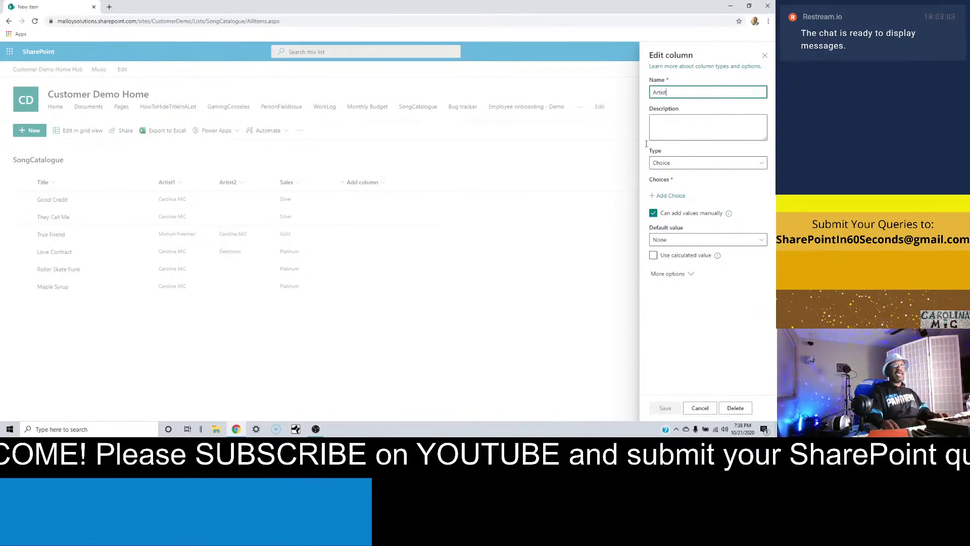
Step: Cancel the panel, open Artist1 from List settings, and rename it to 'Artist One'
click(708, 412)
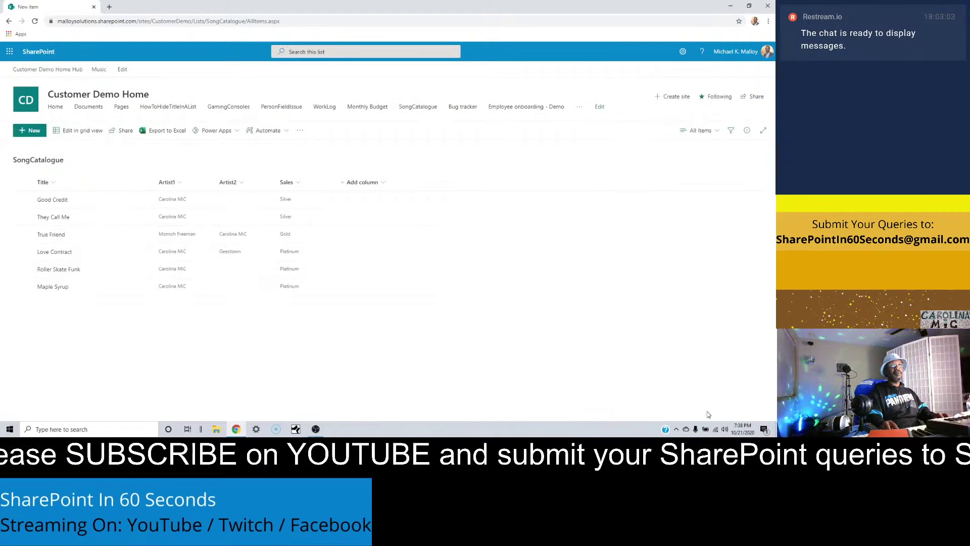
click(682, 53)
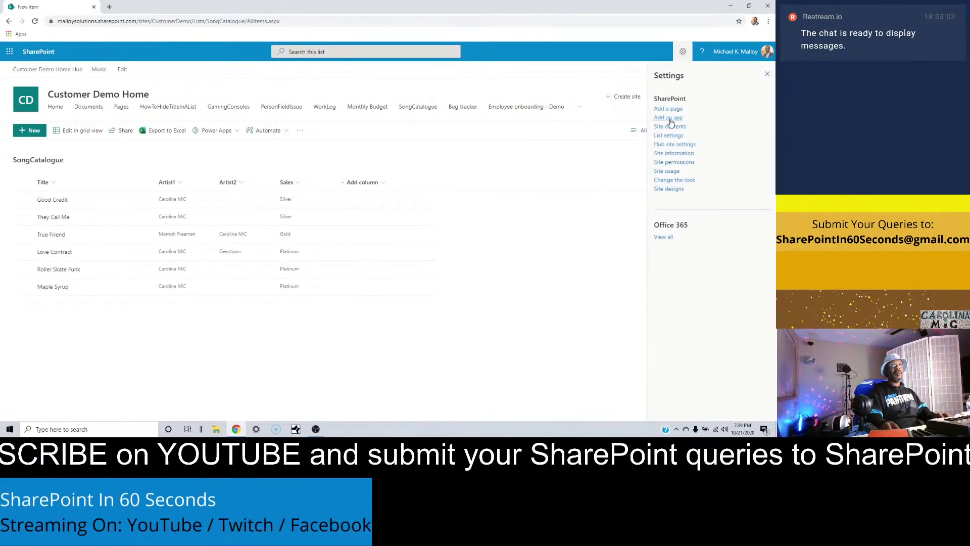
click(670, 136)
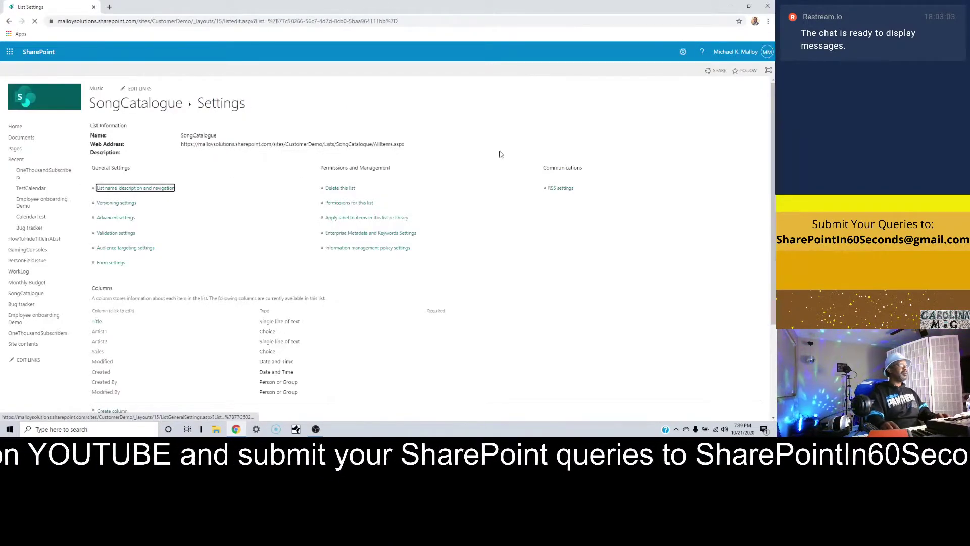
click(99, 333)
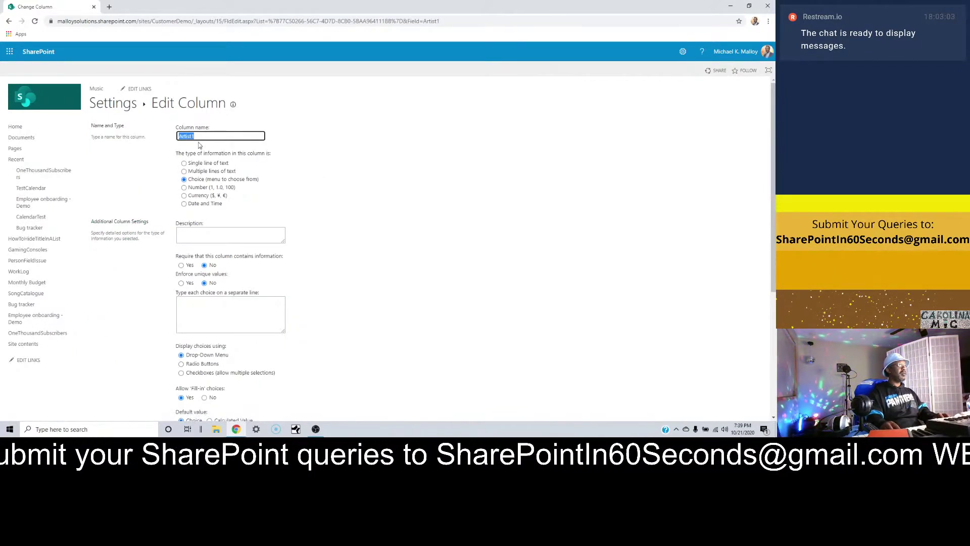
click(202, 134)
key(BackSpace)
text(One)
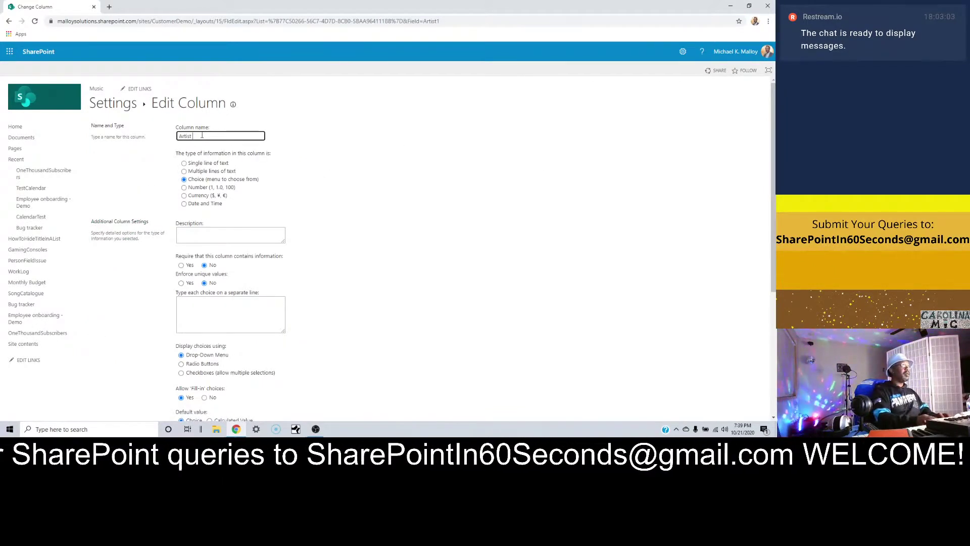
Step: Dismiss the missing-choices alert, switch the column to Single line of text, and save
scroll(277, 251, down, 5)
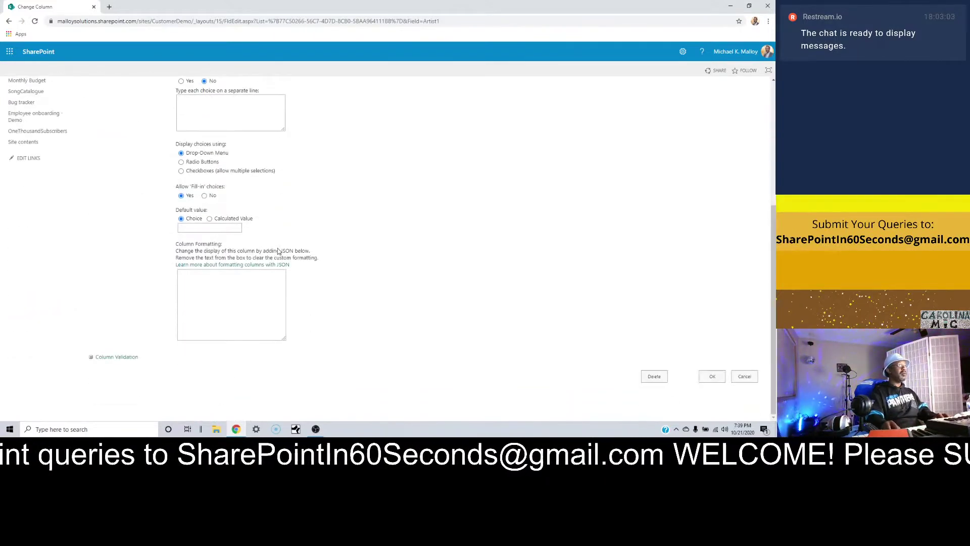
click(706, 380)
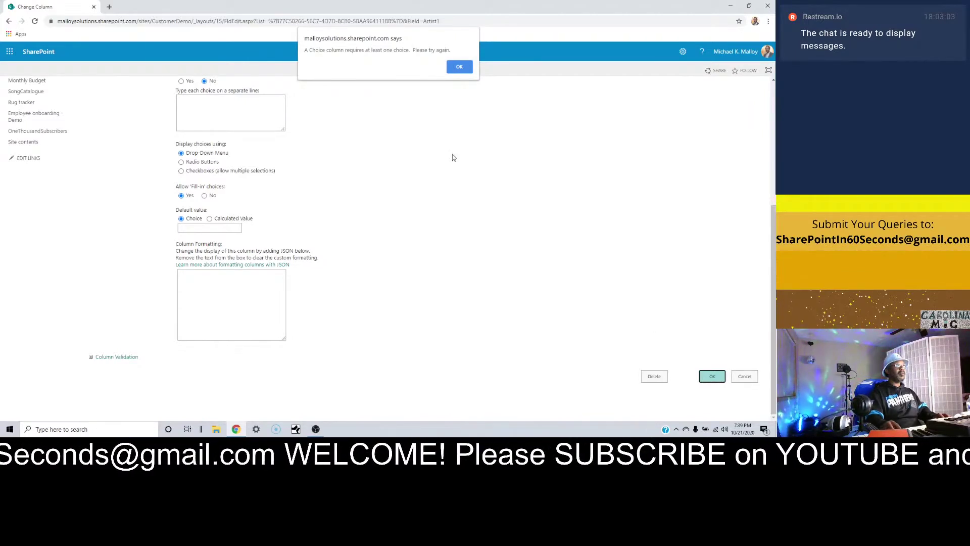
click(457, 67)
scroll(394, 182, up, 4)
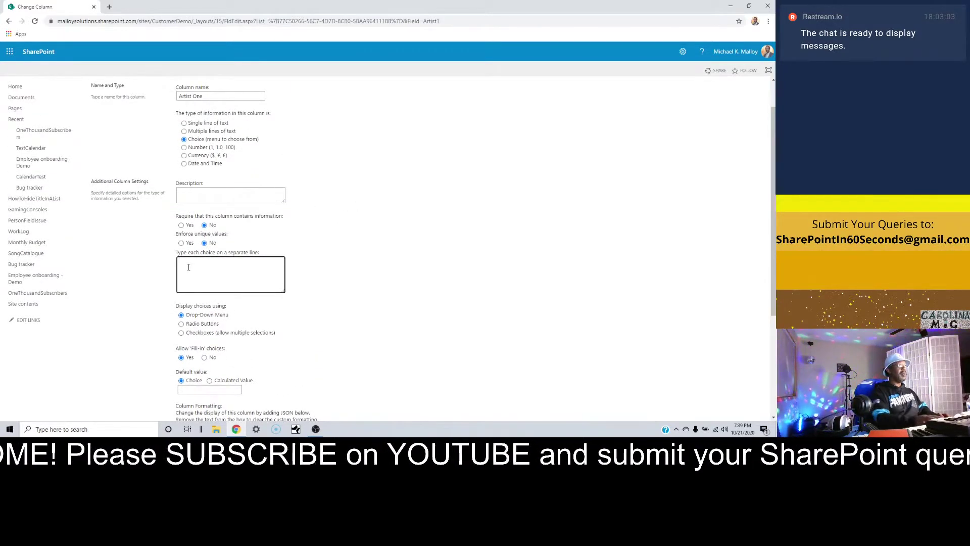
click(183, 123)
scroll(262, 262, down, 2)
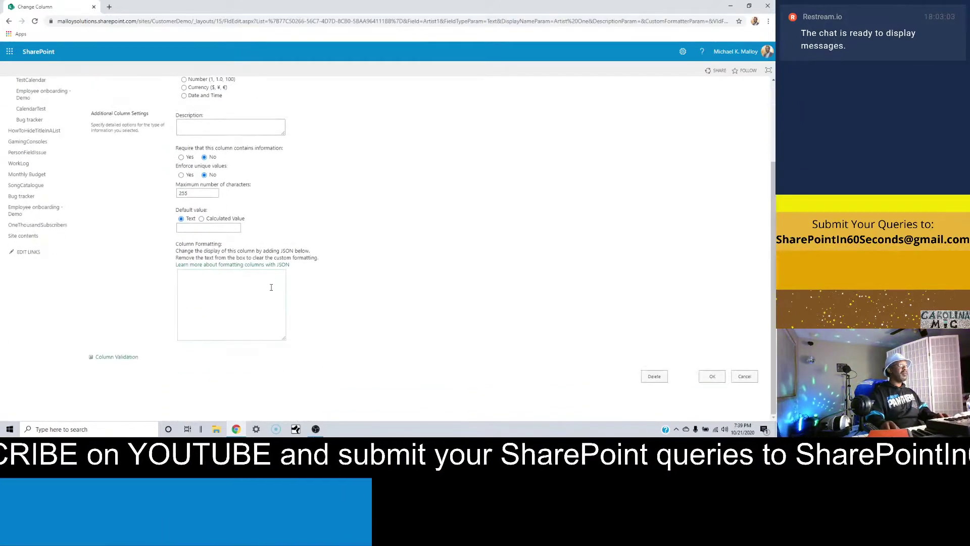
click(711, 376)
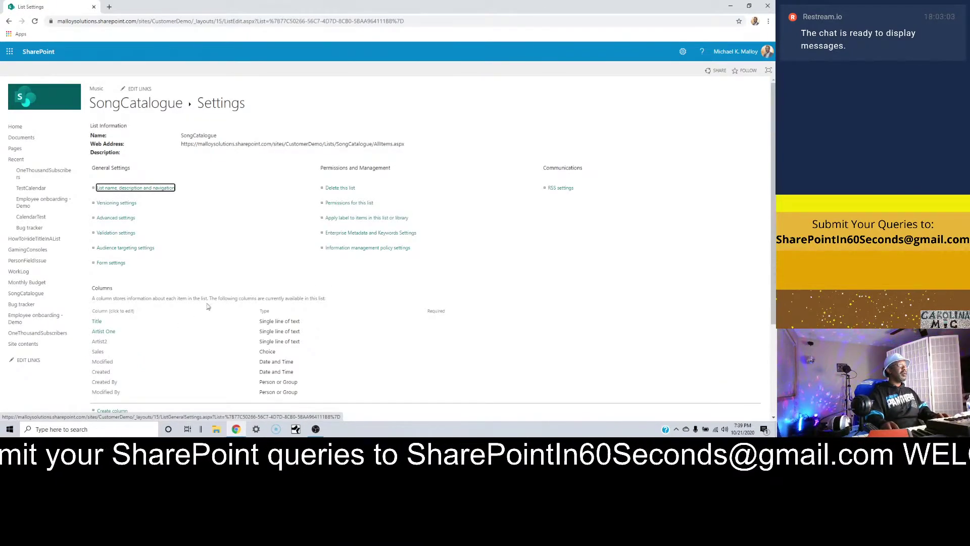
scroll(108, 335, down, 1)
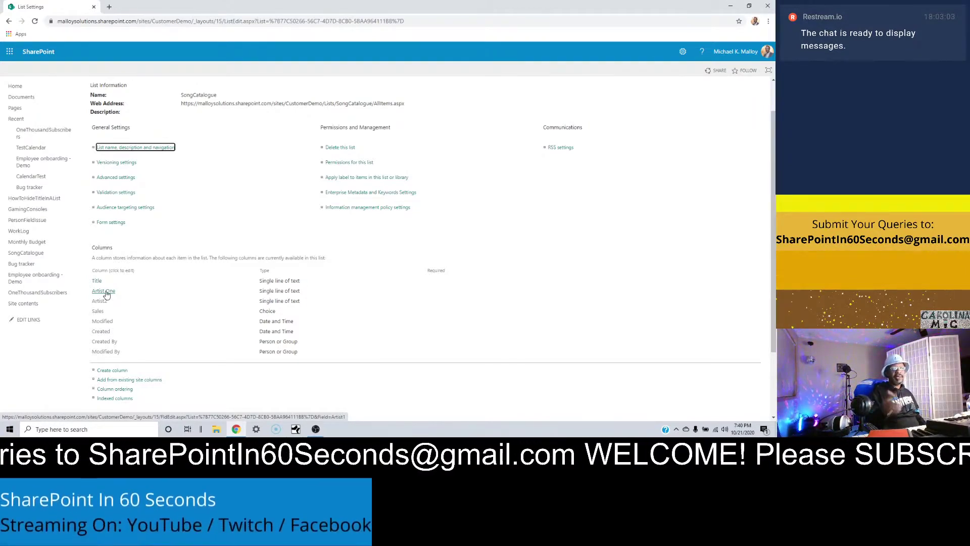
Step: Open the Artist One column's edit page, then navigate back to the SongCatalogue list view
click(105, 292)
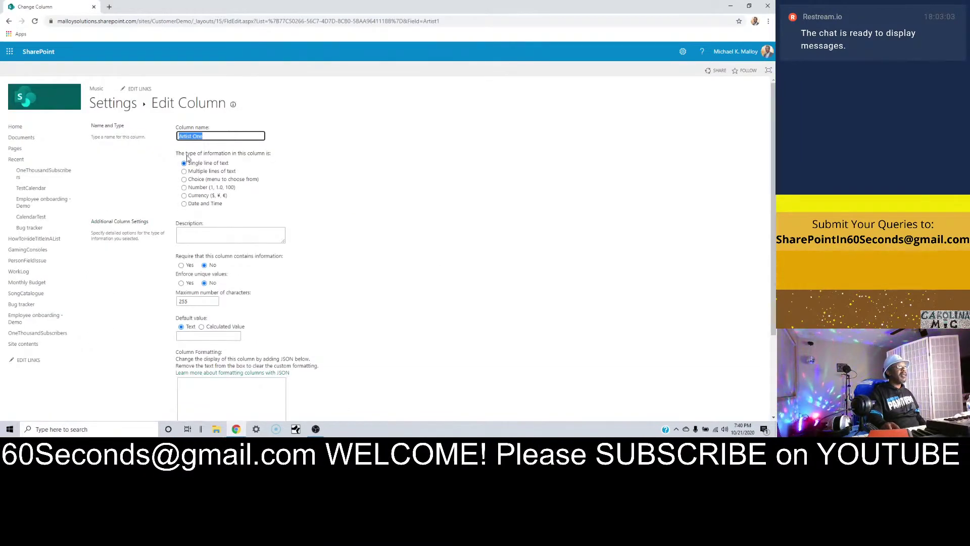
click(9, 21)
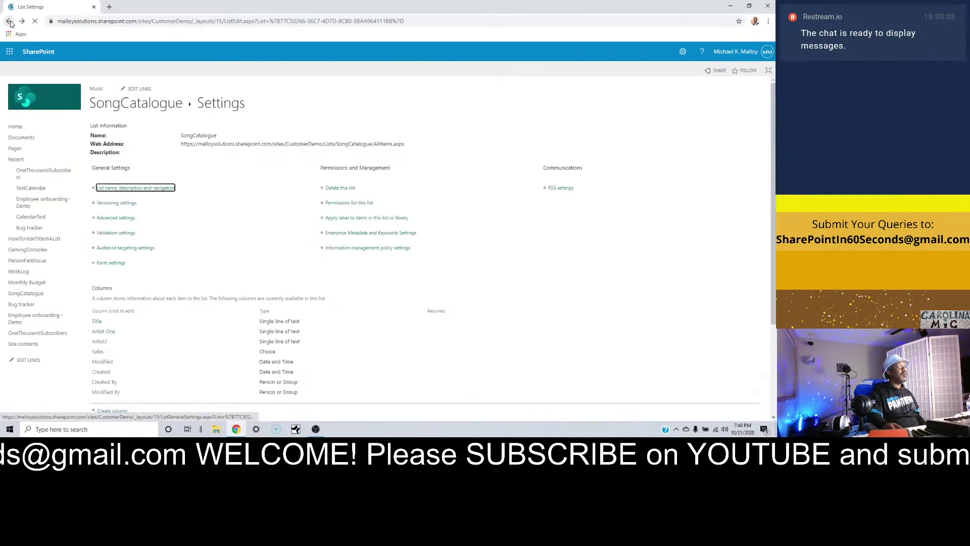
click(9, 21)
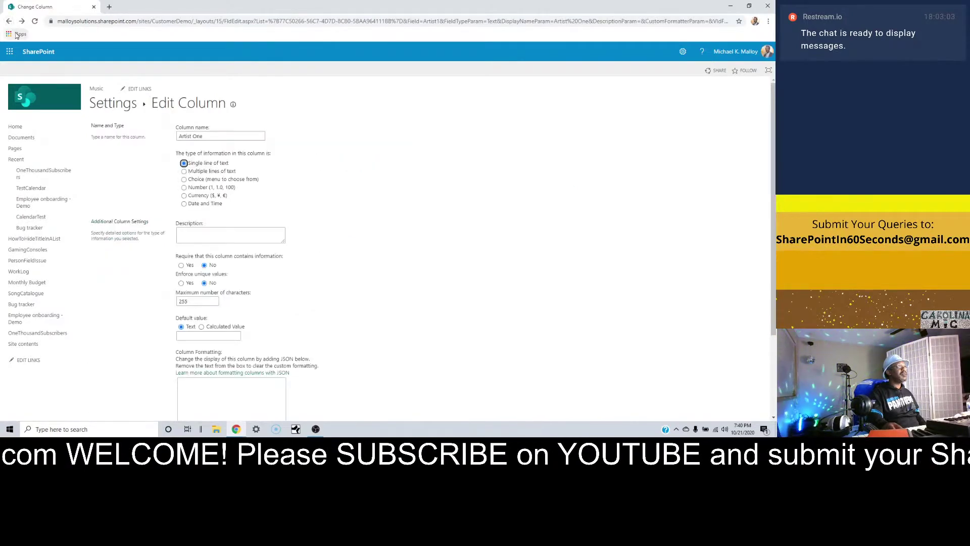
scroll(404, 389, down, 3)
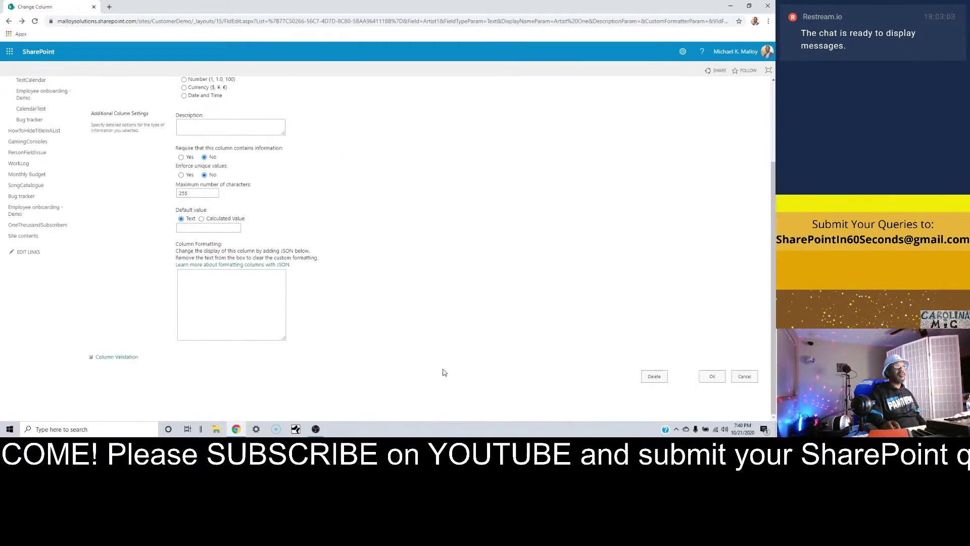
scroll(433, 343, up, 3)
click(114, 106)
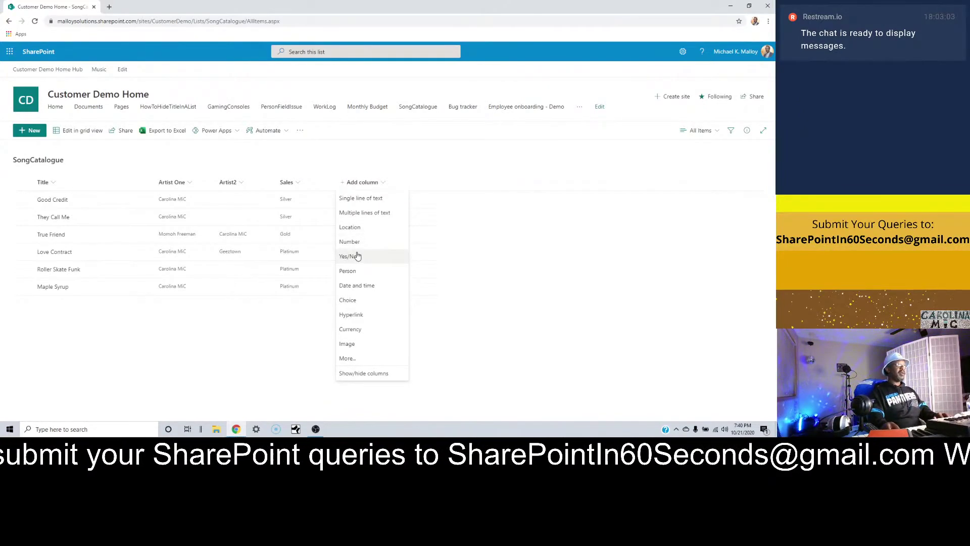
Step: Create a Choice column named PriorApproval after Sales and save it
click(351, 300)
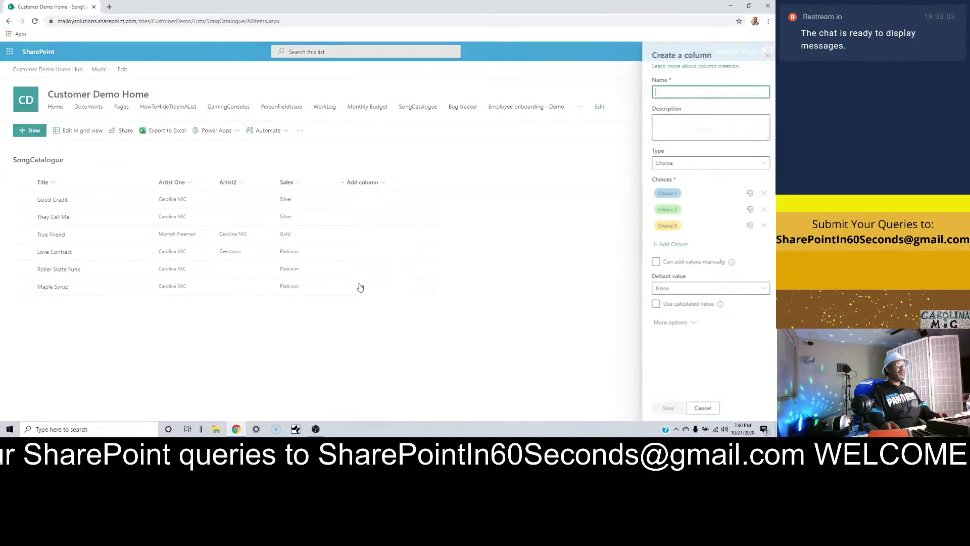
text(Approval)
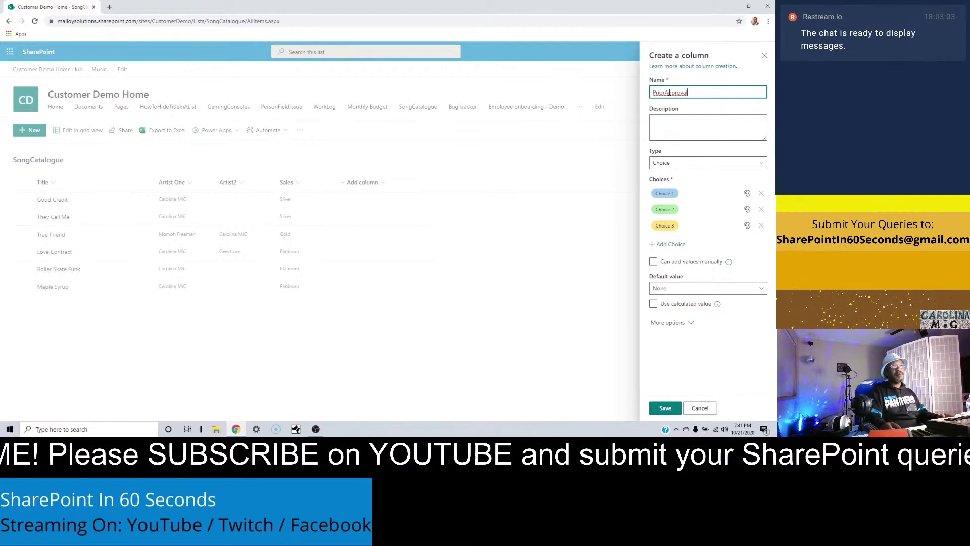
click(665, 408)
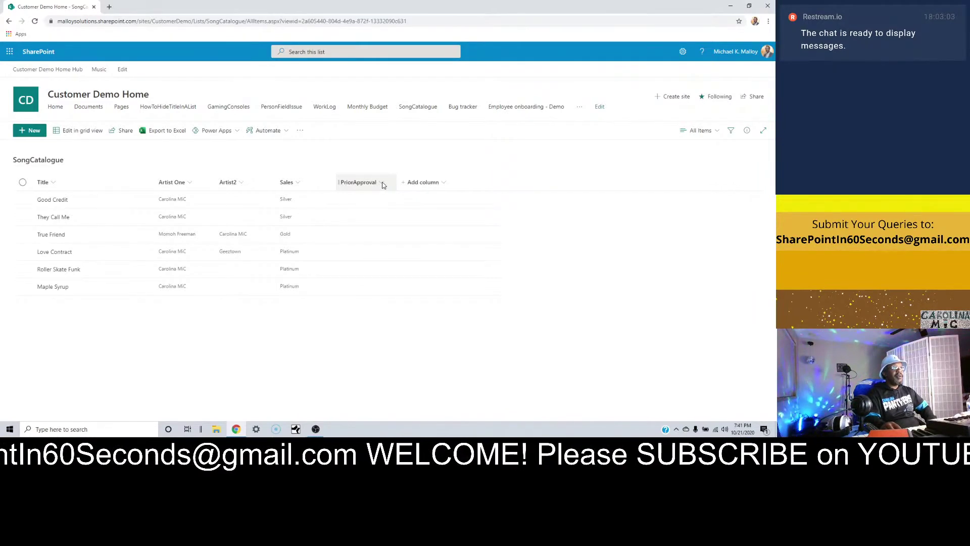
Step: Edit the PriorApproval column from its header menu, insert a space to make 'Prior Approval', and save
click(382, 185)
mouse_move(371, 276)
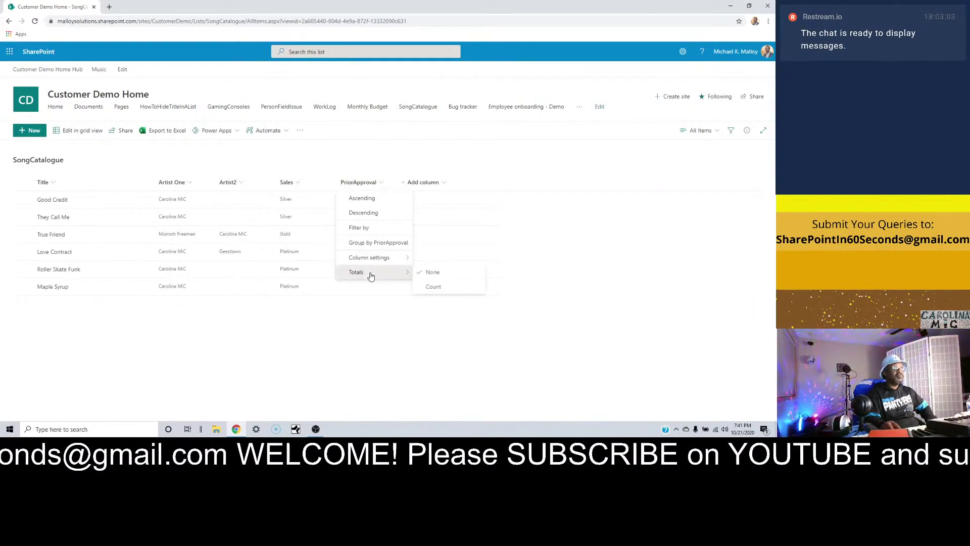
mouse_move(410, 260)
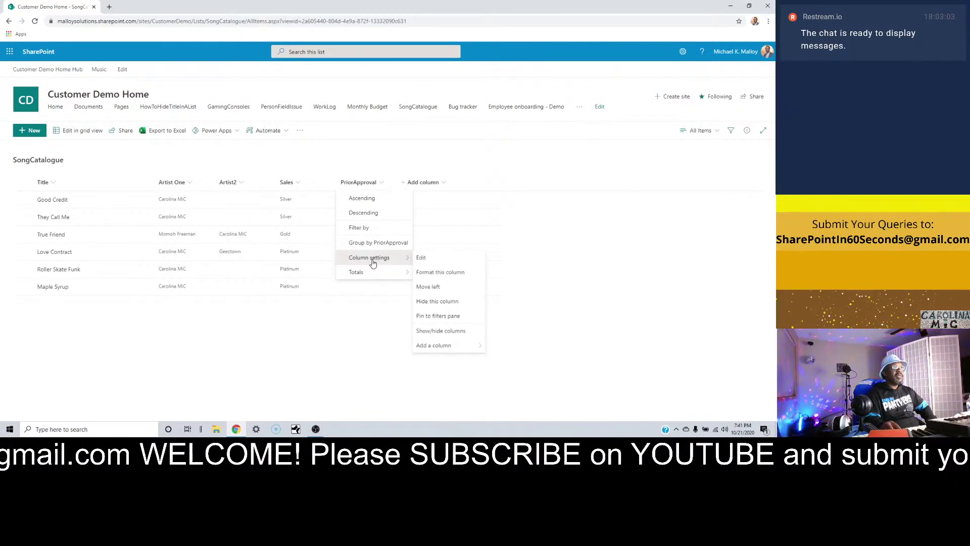
click(418, 257)
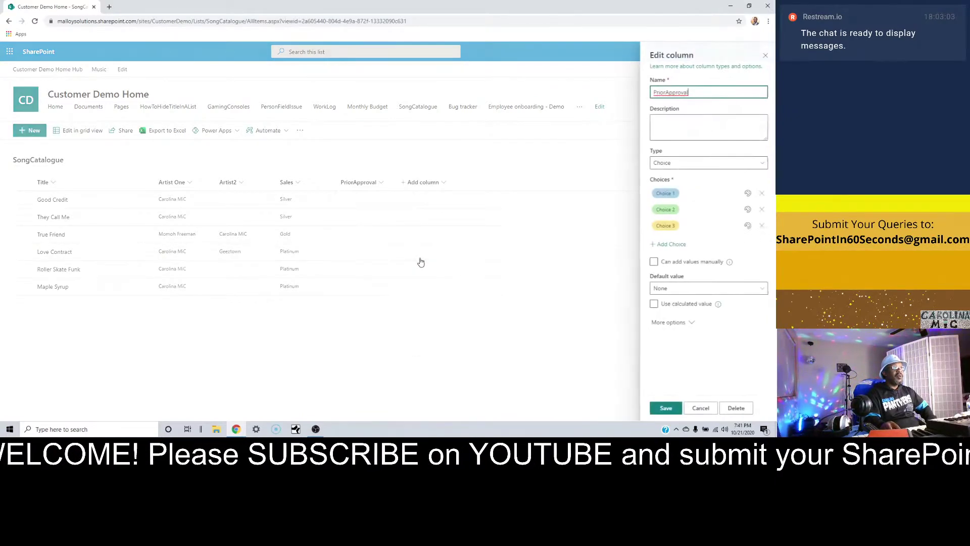
click(666, 92)
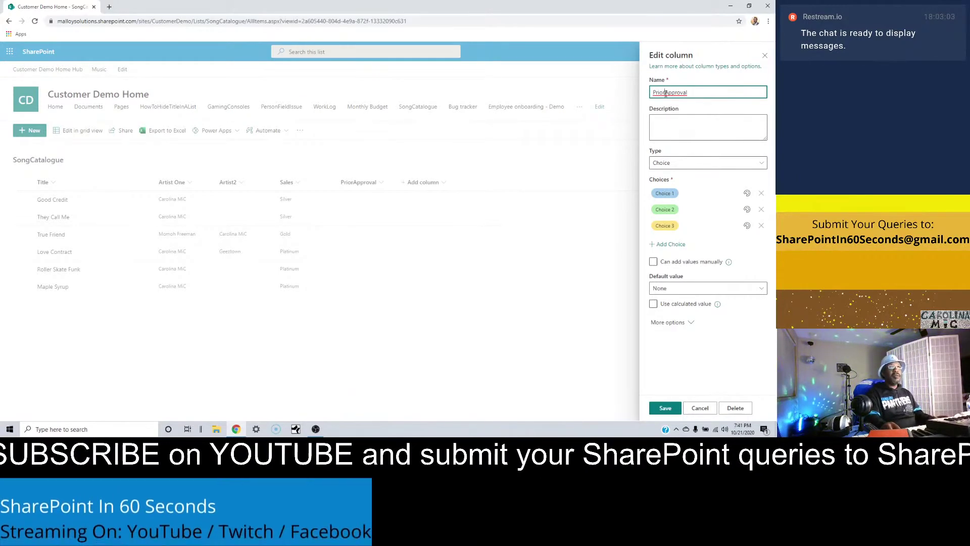
click(666, 408)
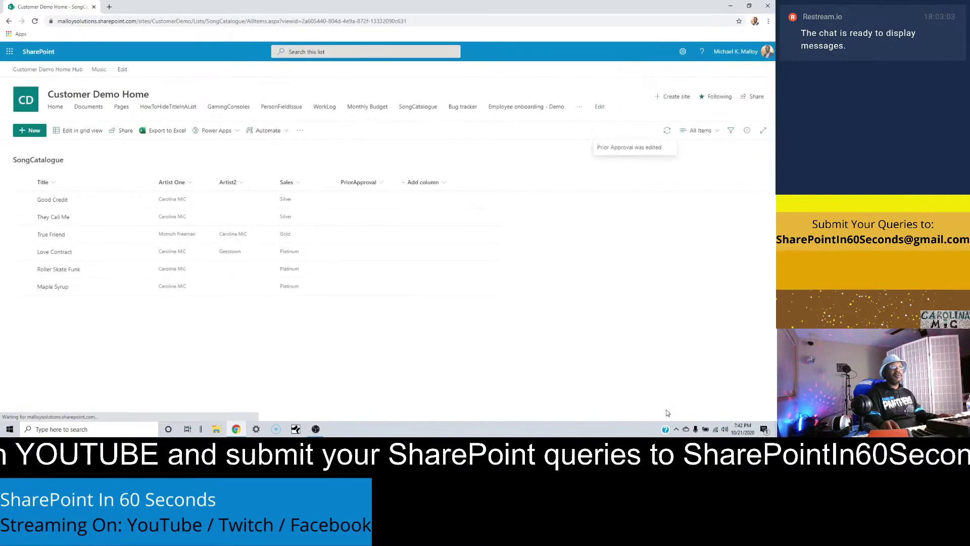